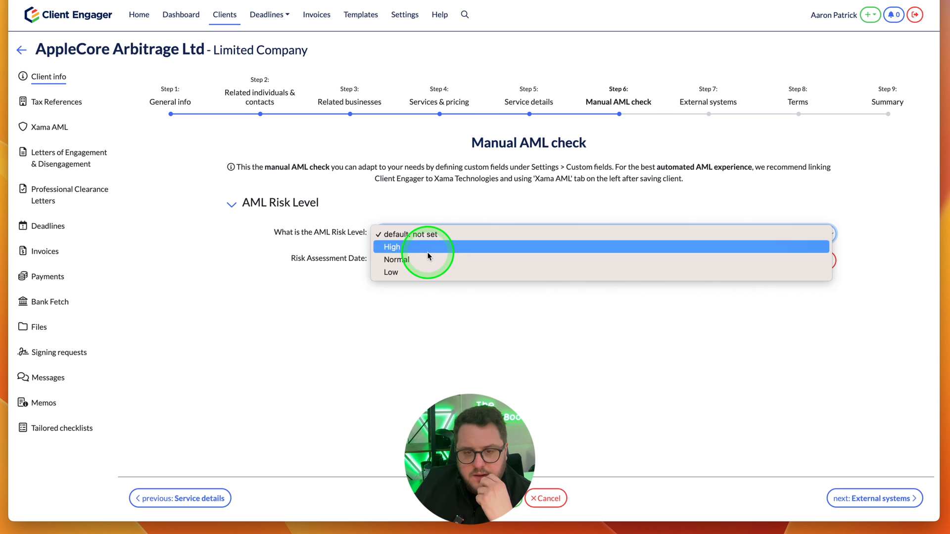
- Set the client's AML risk level to Low and the risk assessment date to 18/03/2023
{"action": "left_click", "coordinate": [416, 272]}
{"action": "left_click", "coordinate": [513, 267]}
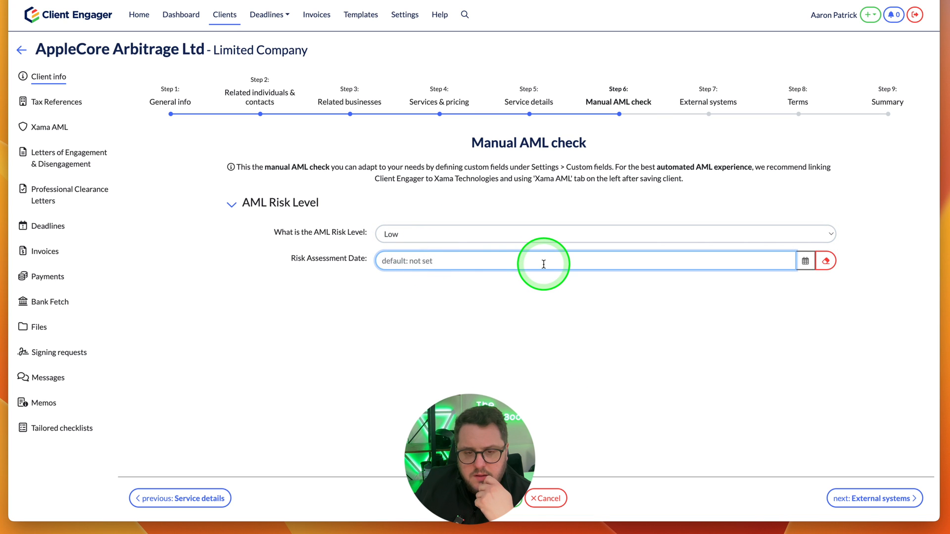
{"action": "left_click", "coordinate": [805, 261]}
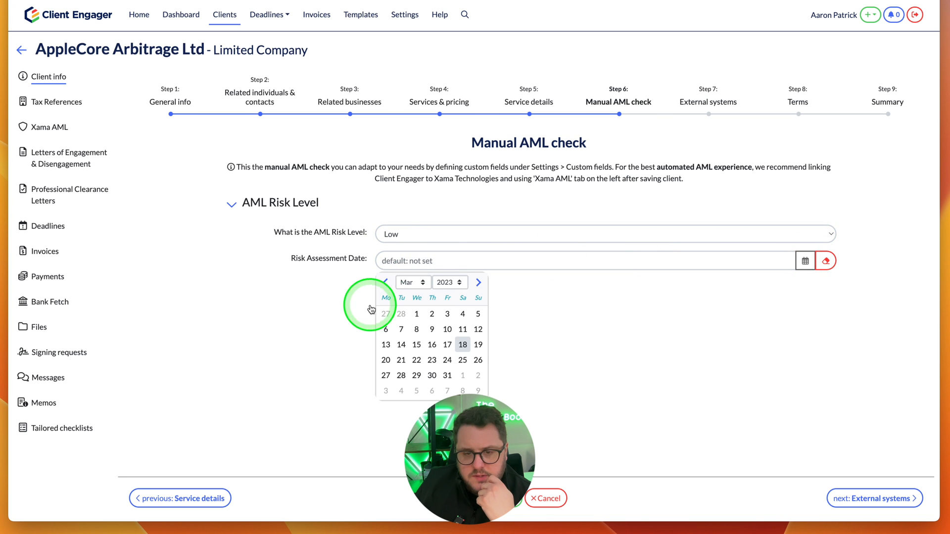
{"action": "left_click", "coordinate": [464, 345]}
- Review the client's external systems and terms, and proceed to the client summary
{"action": "left_click", "coordinate": [719, 102]}
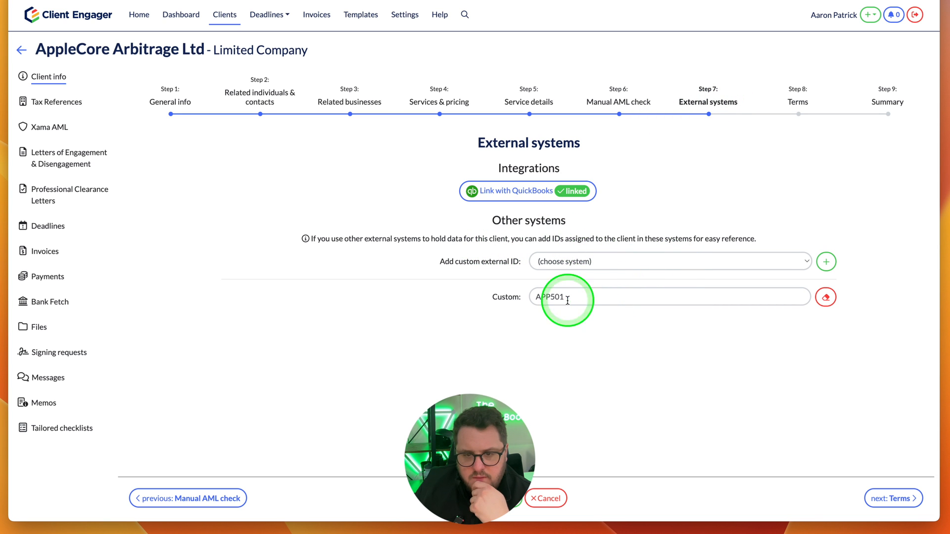
{"action": "left_click", "coordinate": [797, 103]}
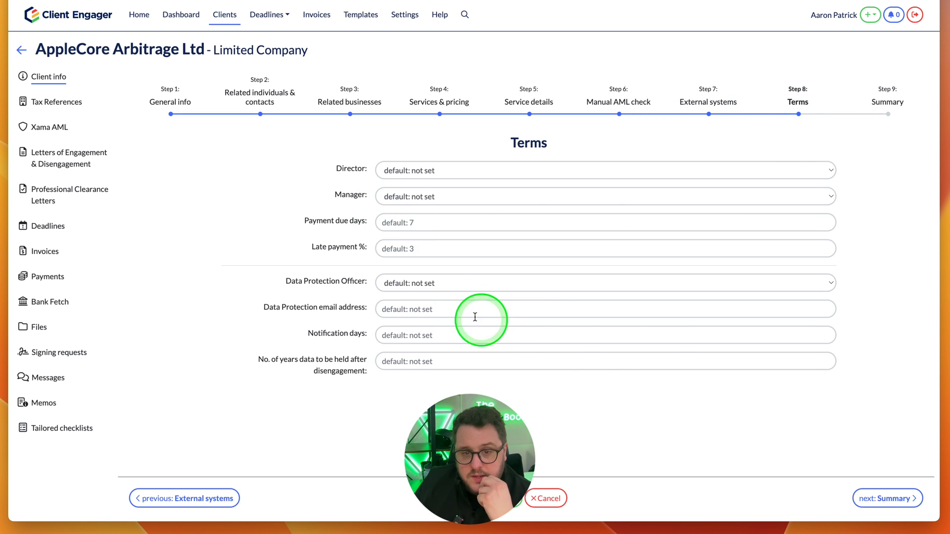
{"action": "left_click", "coordinate": [886, 99]}
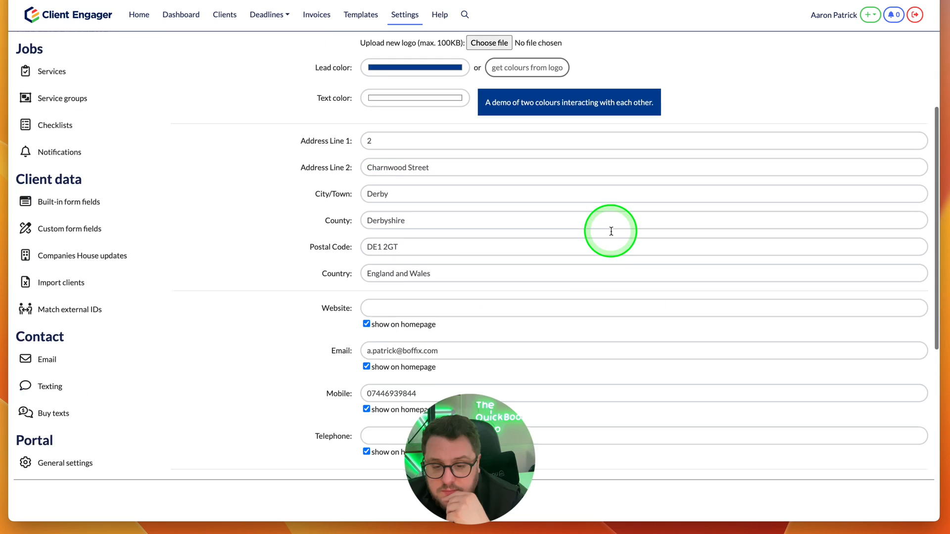
- Review the practice's company information and its default terms and privacy settings
{"action": "scroll", "coordinate": [611, 231], "scroll_direction": "down", "scroll_amount": 1}
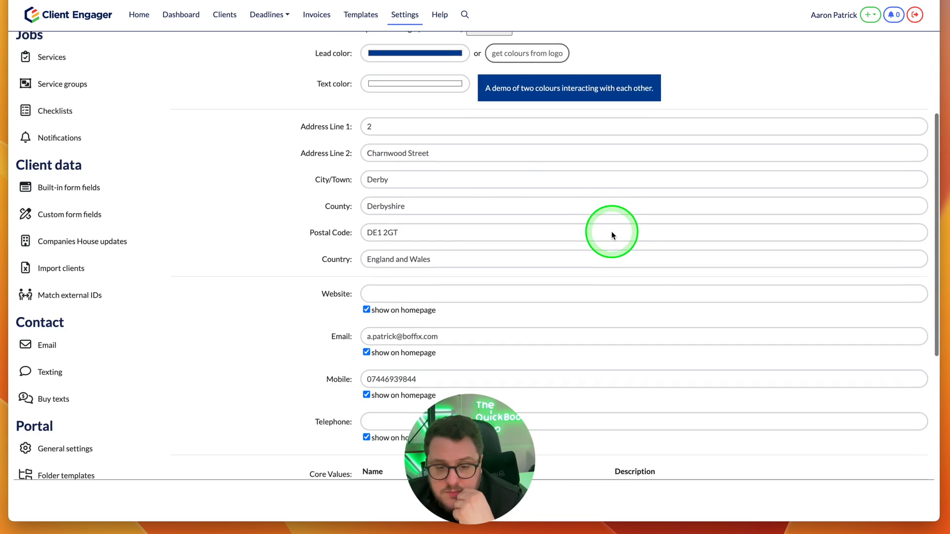
{"action": "scroll", "coordinate": [611, 235], "scroll_direction": "up", "scroll_amount": 5}
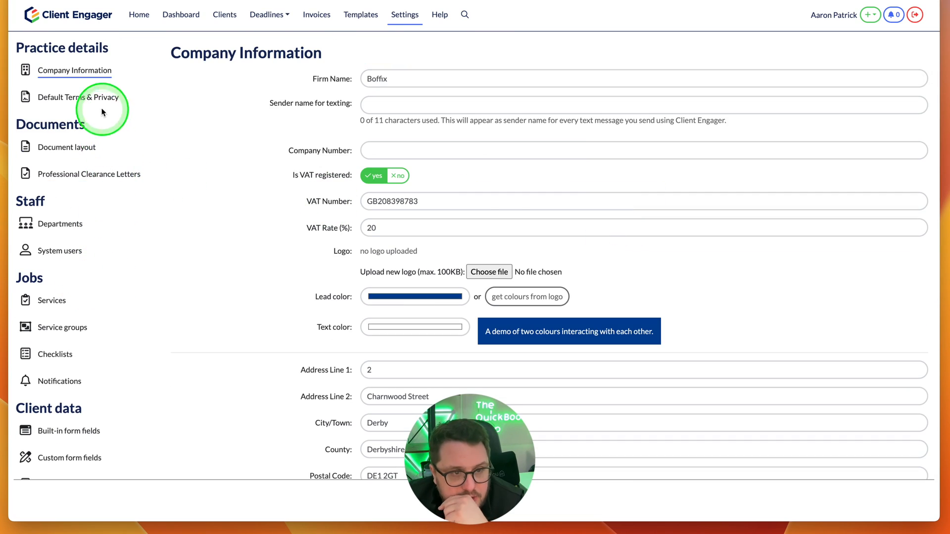
{"action": "left_click", "coordinate": [62, 97]}
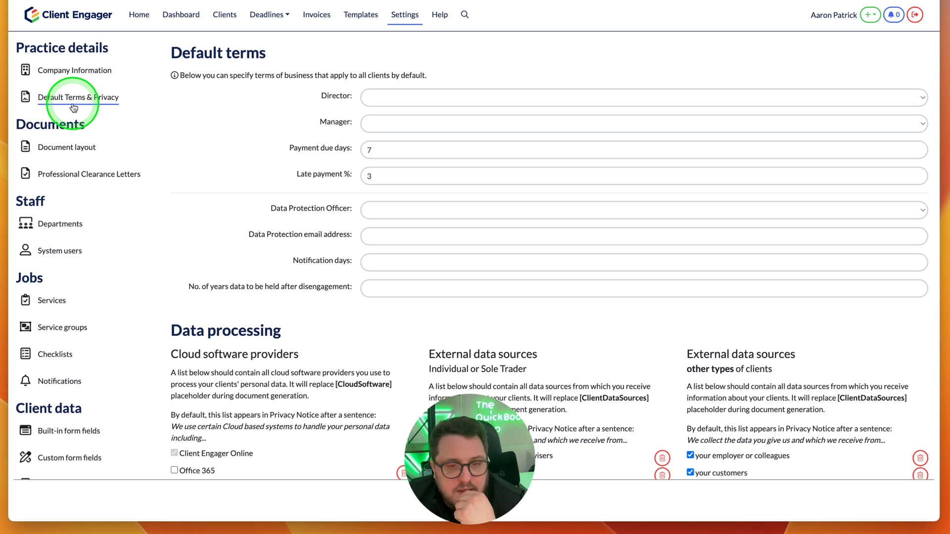
{"action": "scroll", "coordinate": [454, 263], "scroll_direction": "down", "scroll_amount": 4}
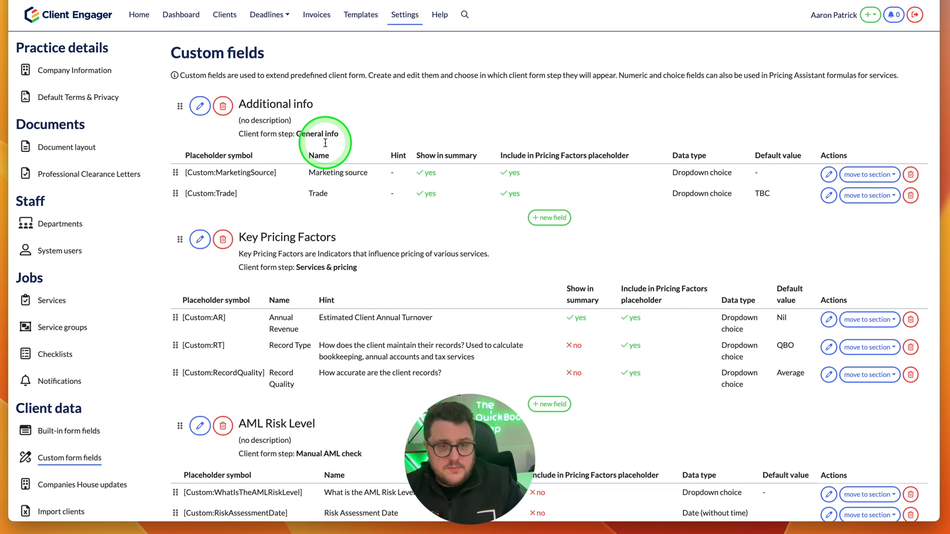
- Add a "Client Onboarded" custom field of type Date (without time) to Additional info, shown in the summary but excluded from Pricing Factors
{"action": "left_click", "coordinate": [550, 220]}
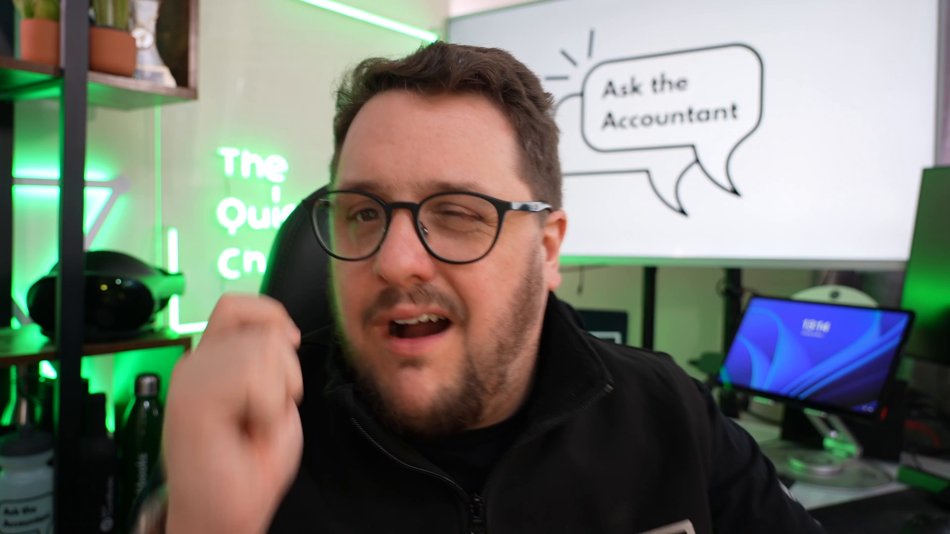
{"action": "left_click", "coordinate": [347, 266]}
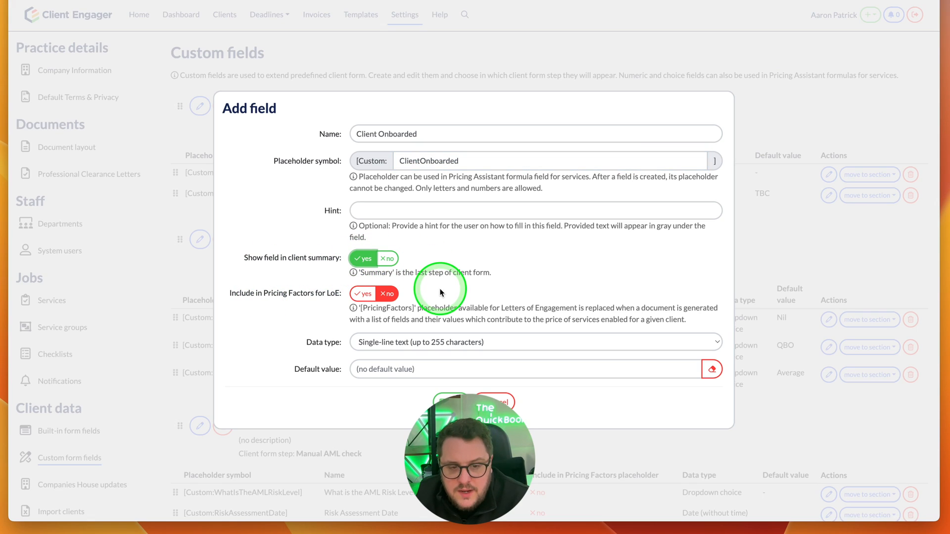
{"action": "left_click", "coordinate": [423, 343]}
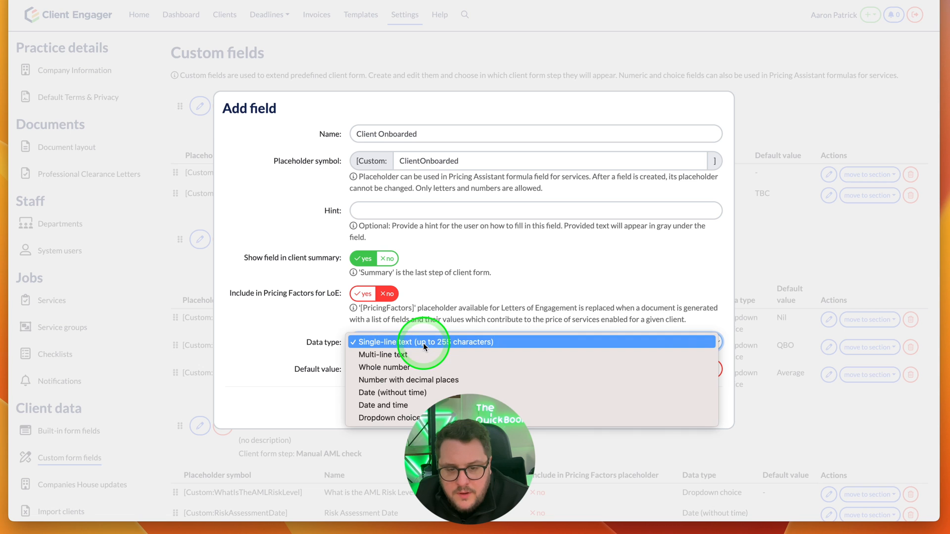
{"action": "left_click", "coordinate": [415, 418]}
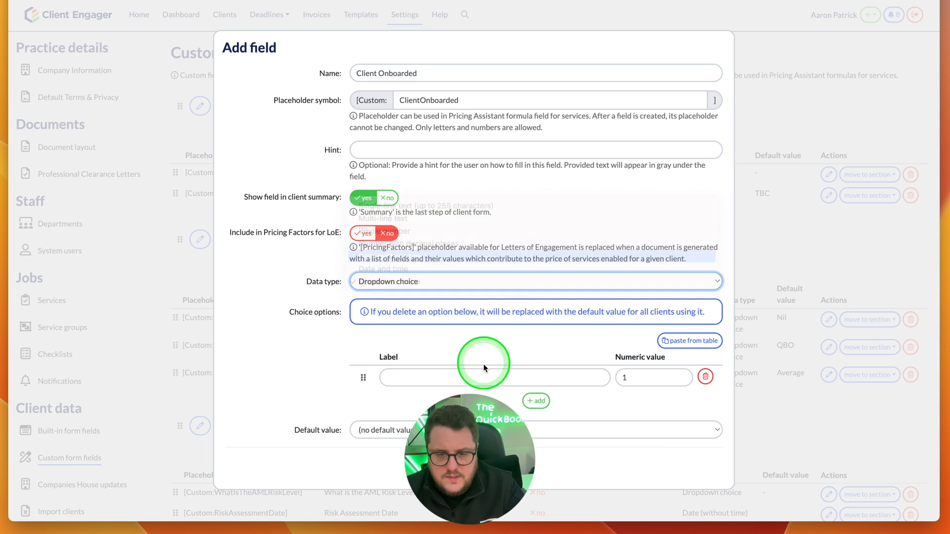
{"action": "left_click", "coordinate": [484, 369]}
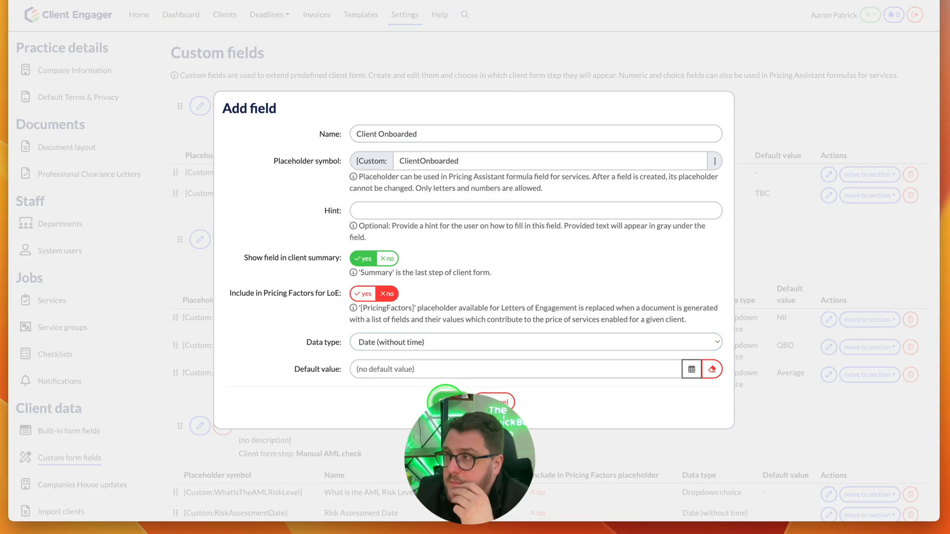
{"action": "left_click", "coordinate": [445, 403]}
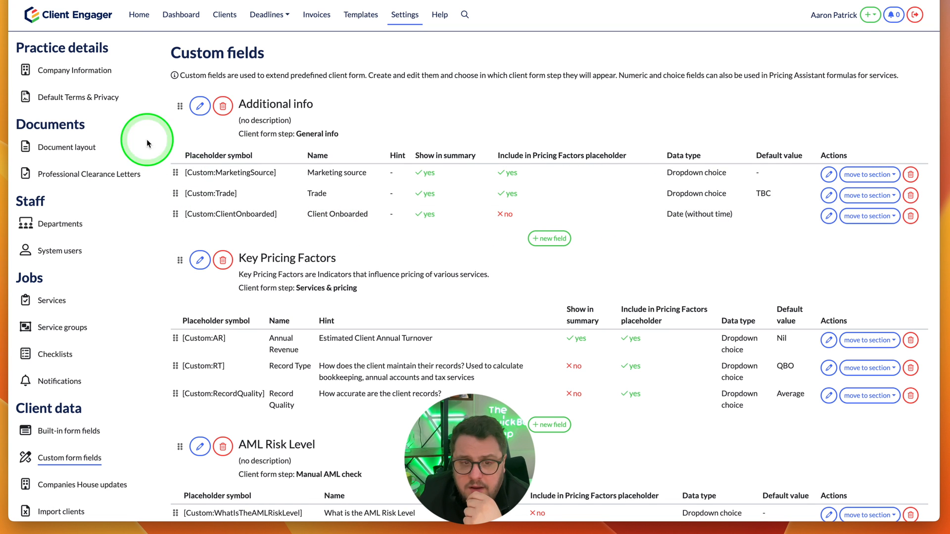
- Filter the active clients list by the Client Onboarded field with both the from and to dates disabled
{"action": "left_click", "coordinate": [224, 16]}
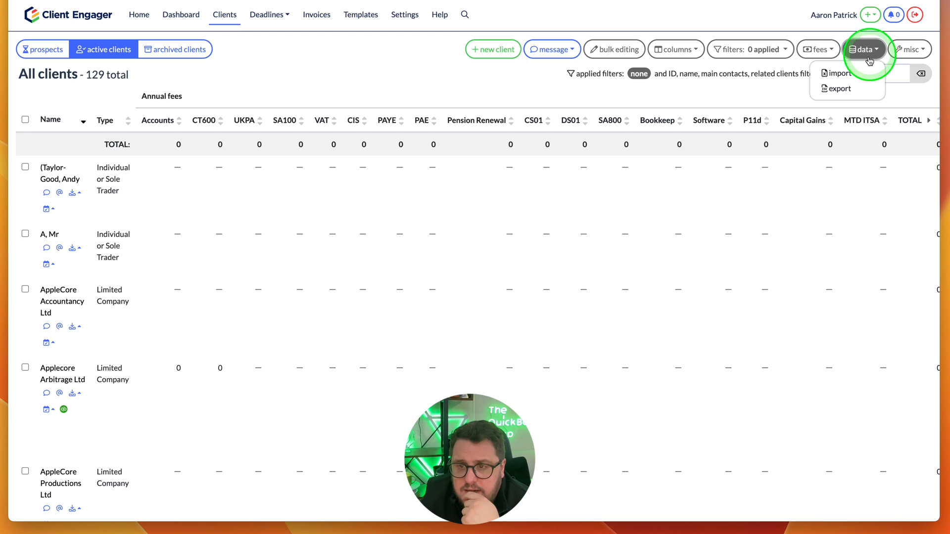
{"action": "left_click", "coordinate": [735, 51]}
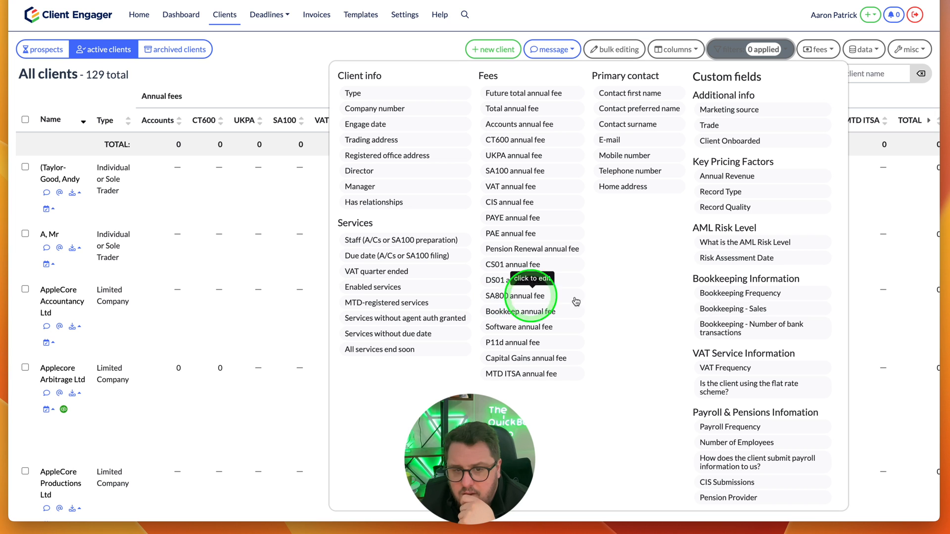
{"action": "left_click", "coordinate": [742, 143]}
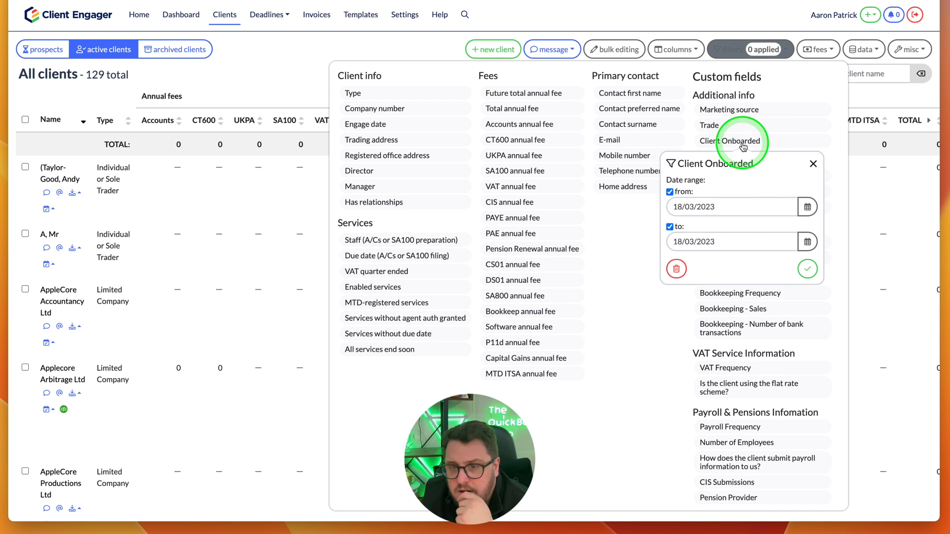
{"action": "left_click", "coordinate": [669, 192]}
{"action": "left_click", "coordinate": [669, 207]}
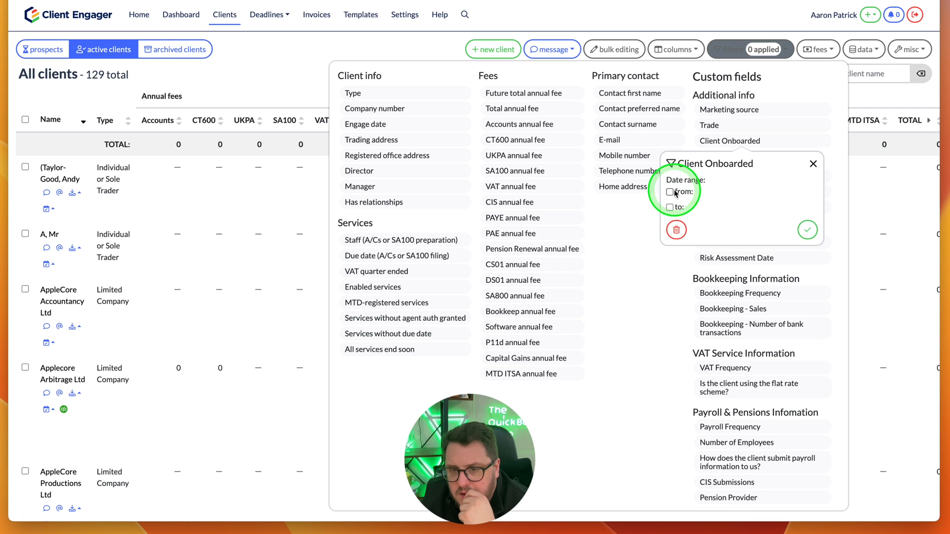
{"action": "left_click", "coordinate": [806, 230]}
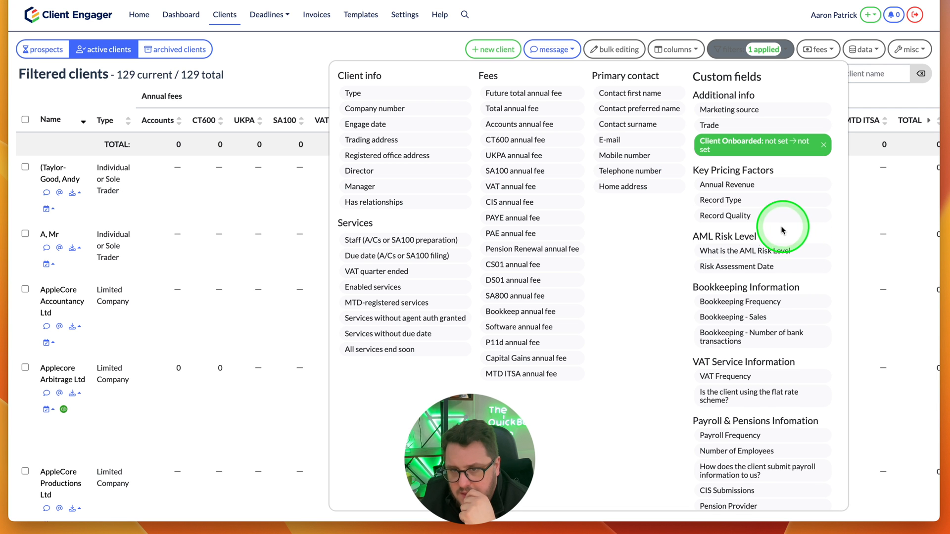
{"action": "left_click", "coordinate": [882, 144]}
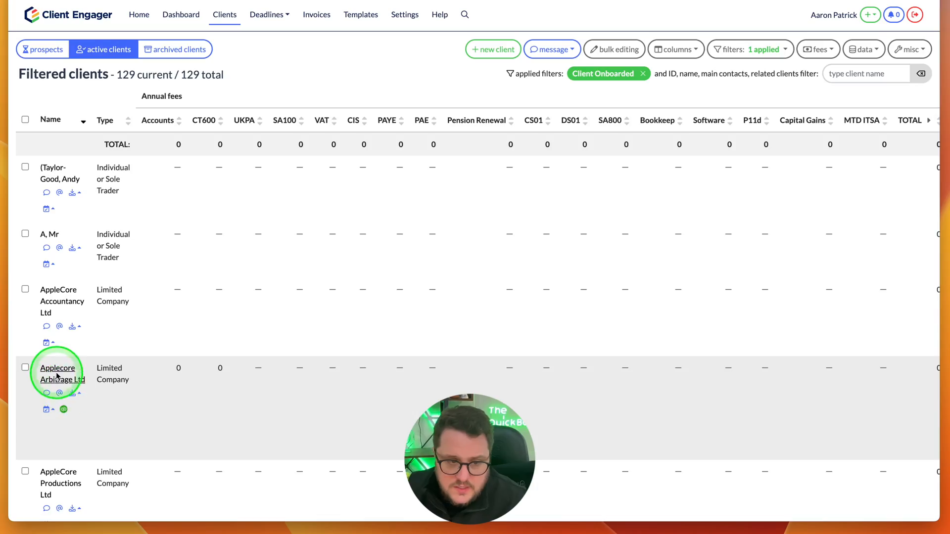
- Set Client Onboarded to 18/03/2023 in the general info of Applecore Arbitrage Ltd, save it and check the summary
{"action": "left_click", "coordinate": [56, 376]}
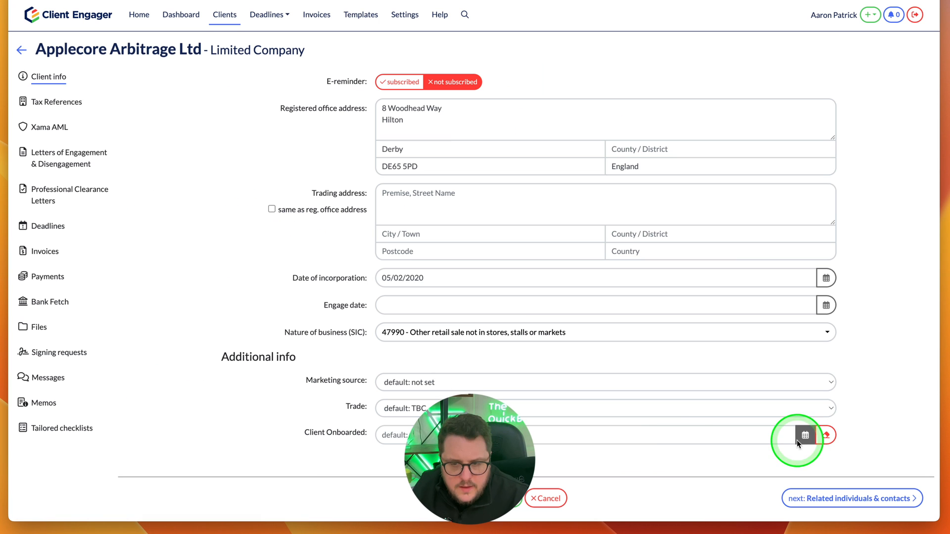
{"action": "left_click", "coordinate": [670, 436]}
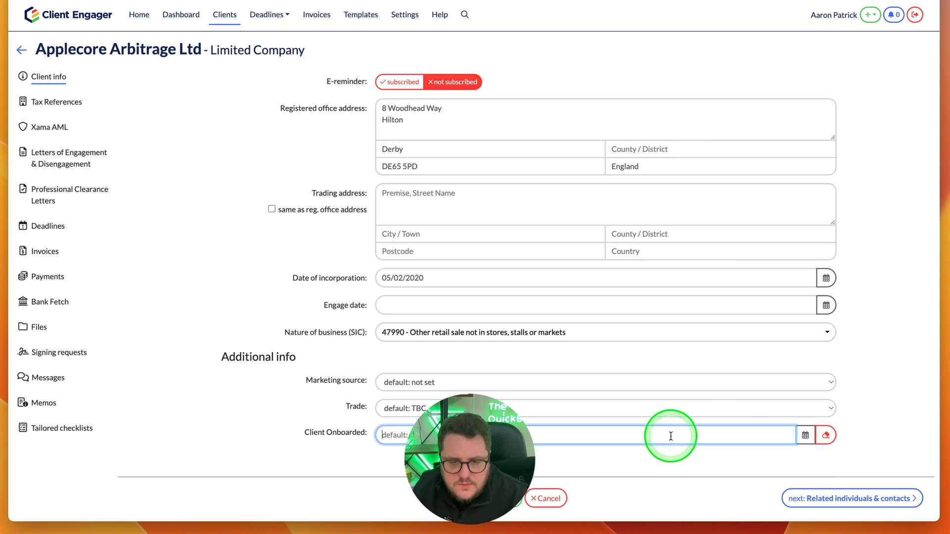
{"action": "left_click", "coordinate": [805, 435]}
{"action": "left_click", "coordinate": [465, 367]}
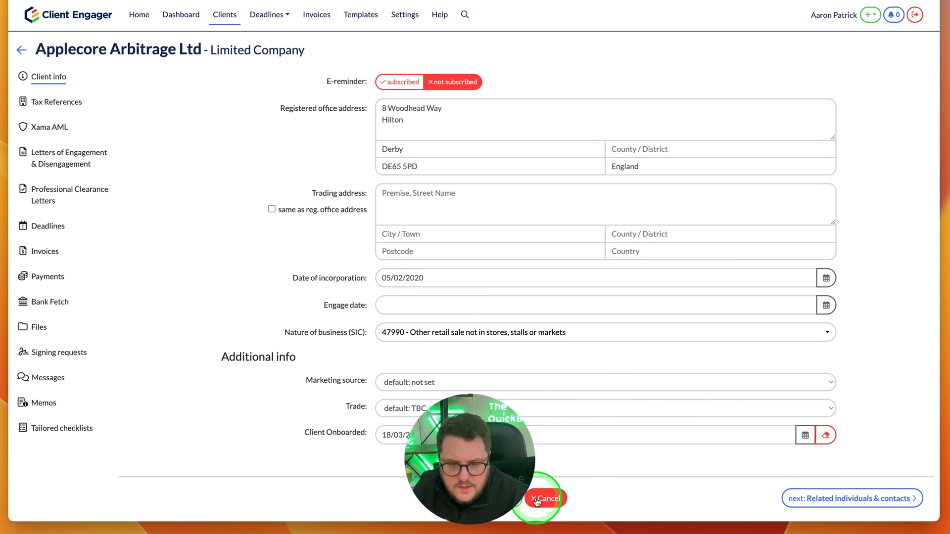
{"action": "scroll", "coordinate": [551, 447], "scroll_direction": "up", "scroll_amount": 6}
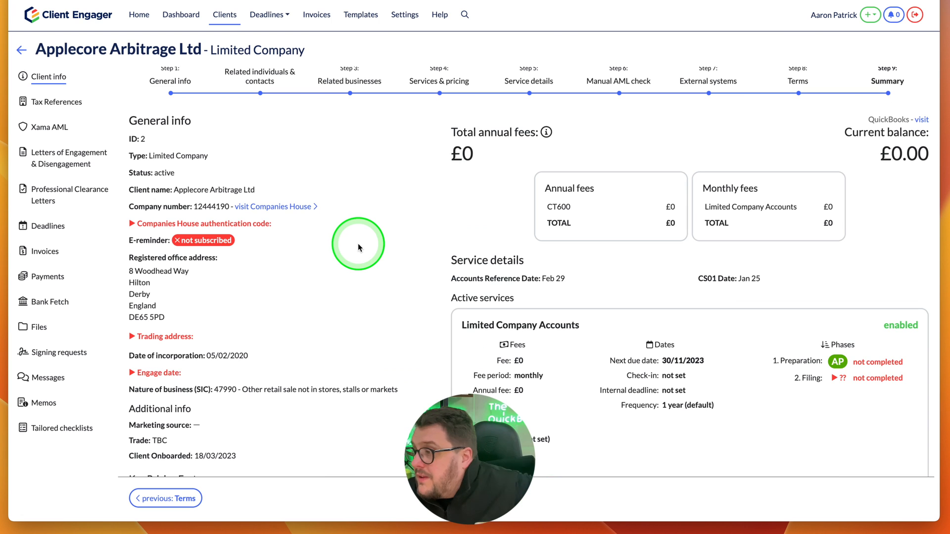
{"action": "scroll", "coordinate": [351, 262], "scroll_direction": "down", "scroll_amount": 5}
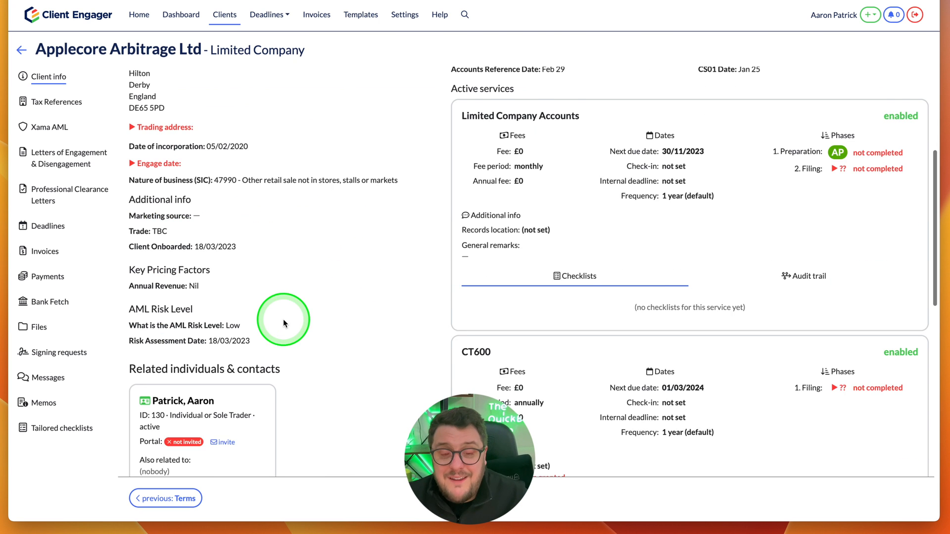
- Open the company's related individual and send them the default "Sign up for Client Portal" invitation e-mail
{"action": "left_click", "coordinate": [197, 423]}
{"action": "scroll", "coordinate": [314, 401], "scroll_direction": "down", "scroll_amount": 8}
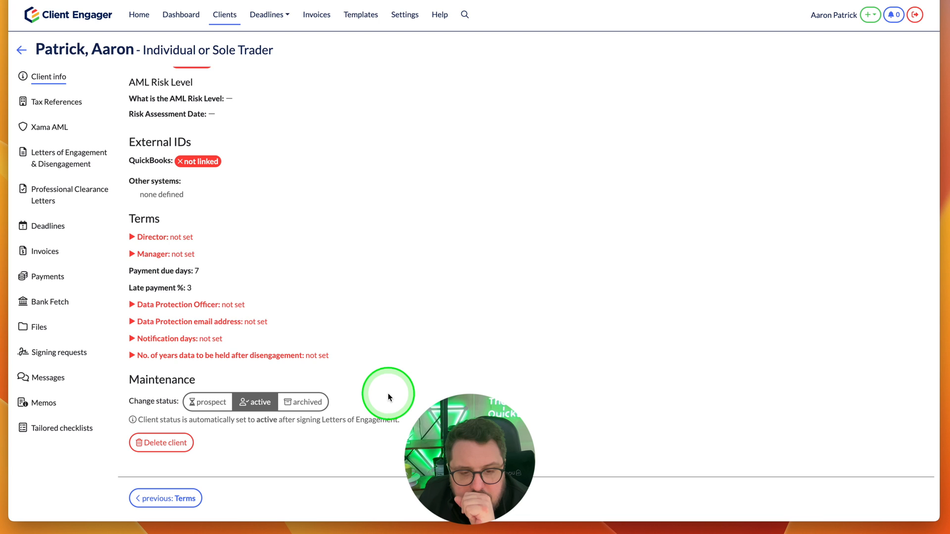
{"action": "scroll", "coordinate": [387, 394], "scroll_direction": "up", "scroll_amount": 12}
{"action": "left_click", "coordinate": [202, 156]}
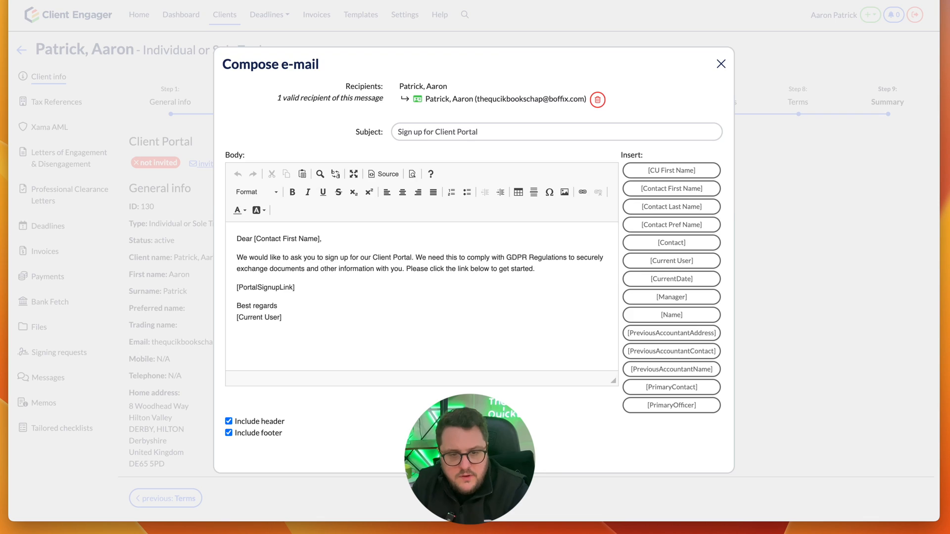
{"action": "left_click", "coordinate": [474, 453]}
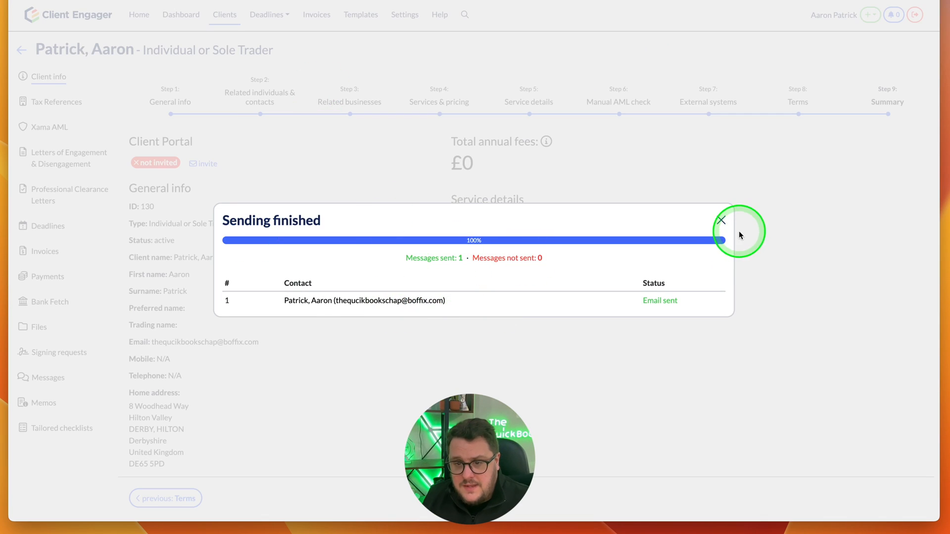
{"action": "left_click", "coordinate": [721, 221]}
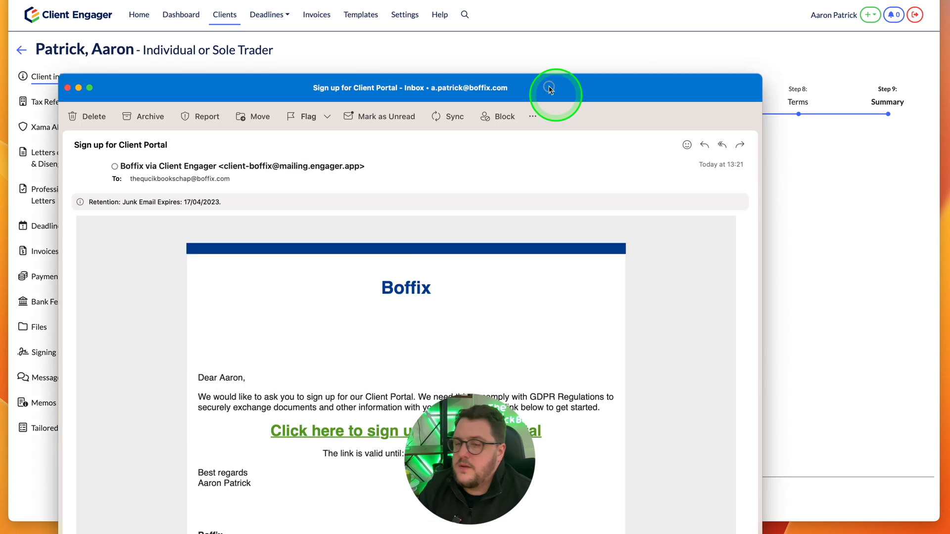
- Copy the Client Portal sign-up link from the received invitation in the mail app and close the message
{"action": "left_click_drag", "start_coordinate": [555, 90], "coordinate": [617, 38]}
{"action": "scroll", "coordinate": [564, 272], "scroll_direction": "down", "scroll_amount": 2}
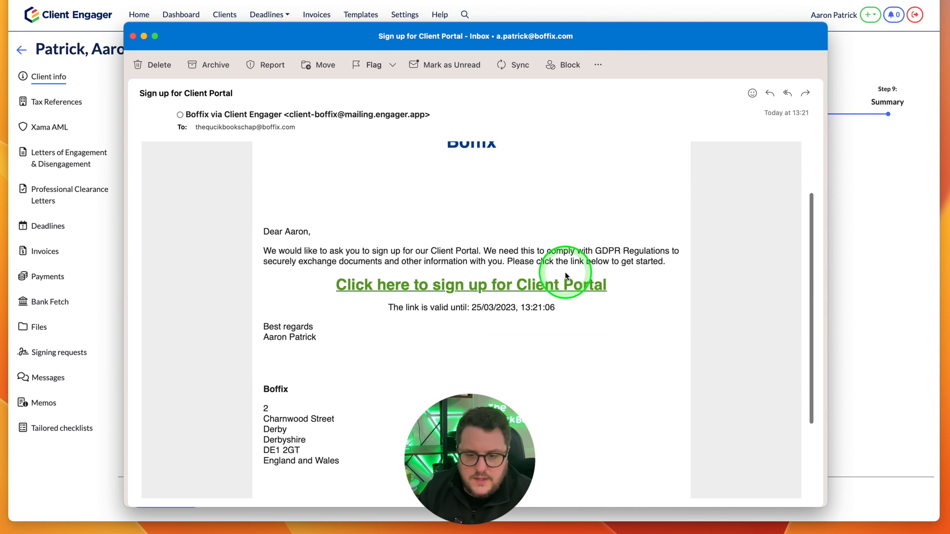
{"action": "right_click", "coordinate": [444, 286]}
{"action": "left_click", "coordinate": [474, 293]}
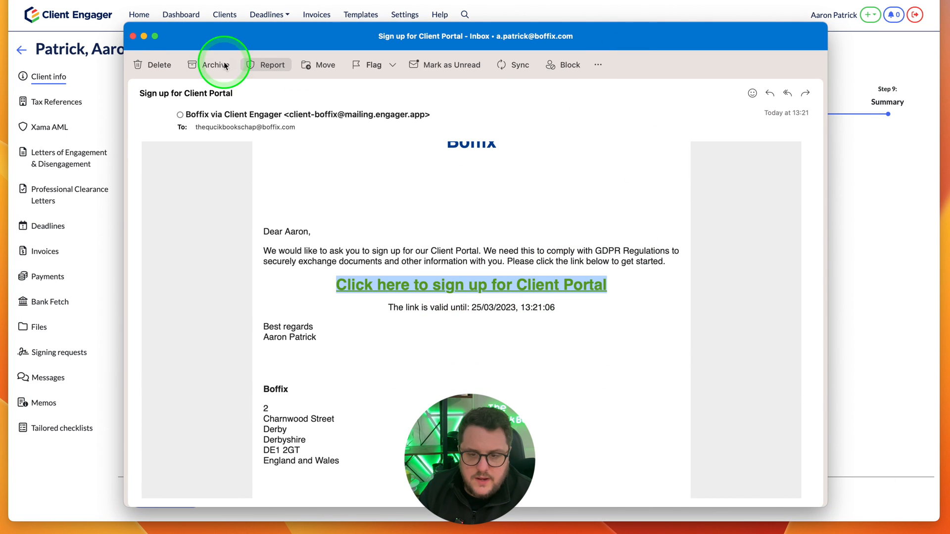
{"action": "left_click", "coordinate": [132, 36]}
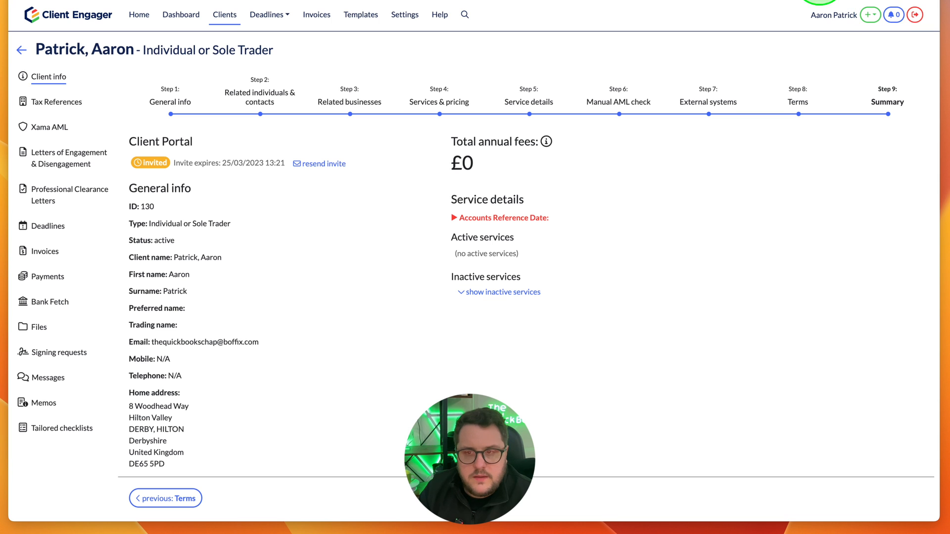
- Open the copied Client Portal sign-up link in a new incognito browser window
{"action": "left_click", "coordinate": [934, 4]}
{"action": "left_click", "coordinate": [822, 35]}
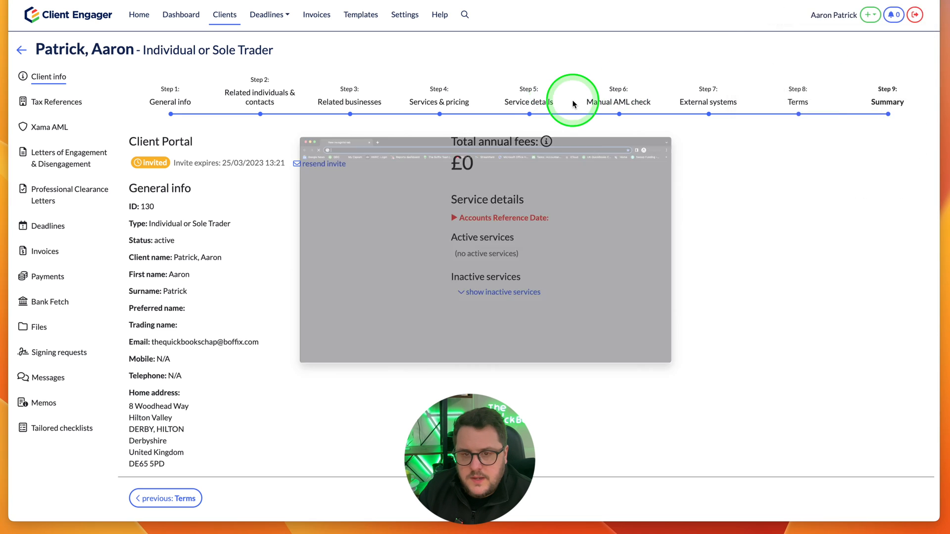
{"action": "key", "text": "super+v"}
{"action": "key", "text": "Return"}
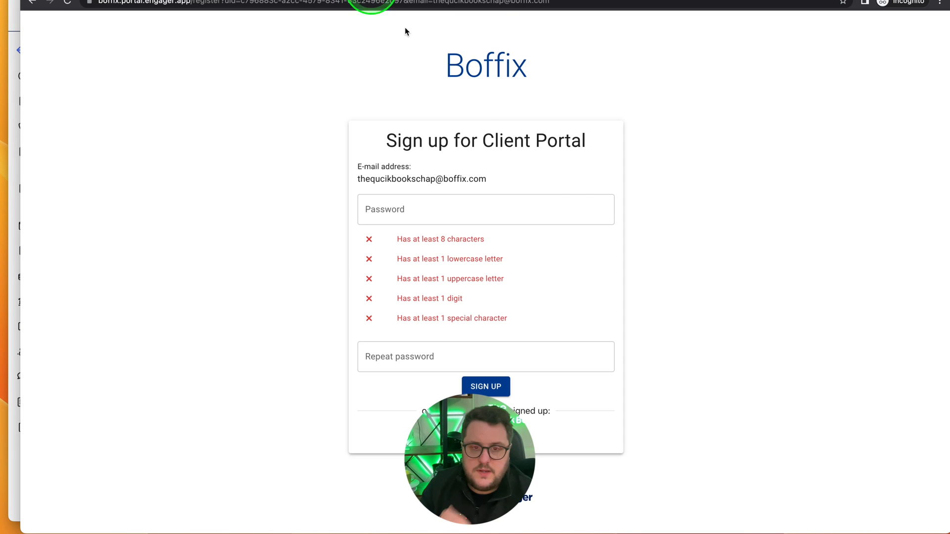
- Create the Client Portal account by entering and repeating the new account password, and submit the sign-up
{"action": "left_click", "coordinate": [457, 202]}
{"action": "left_click", "coordinate": [573, 415]}
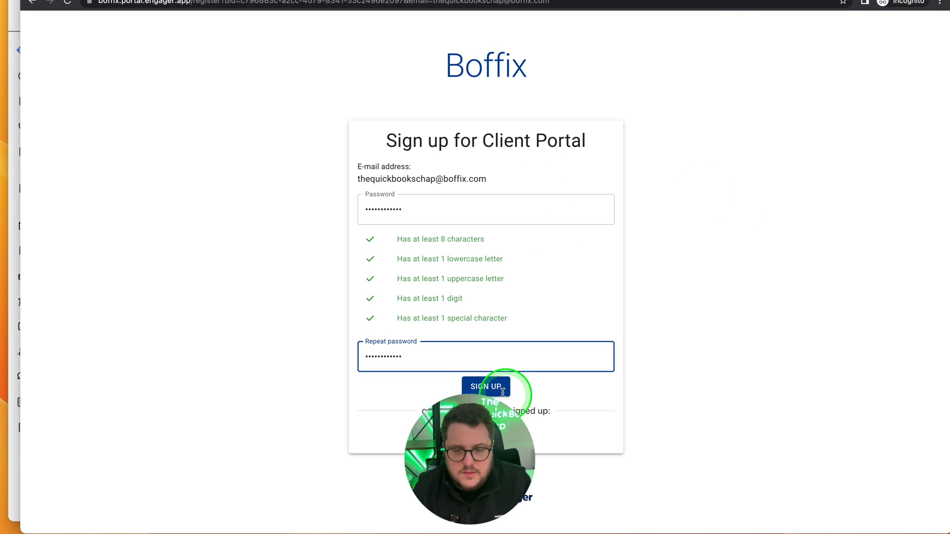
{"action": "left_click", "coordinate": [500, 388]}
- Log in to the Client Portal with the prefilled e-mail address and the account password
{"action": "left_click", "coordinate": [489, 231]}
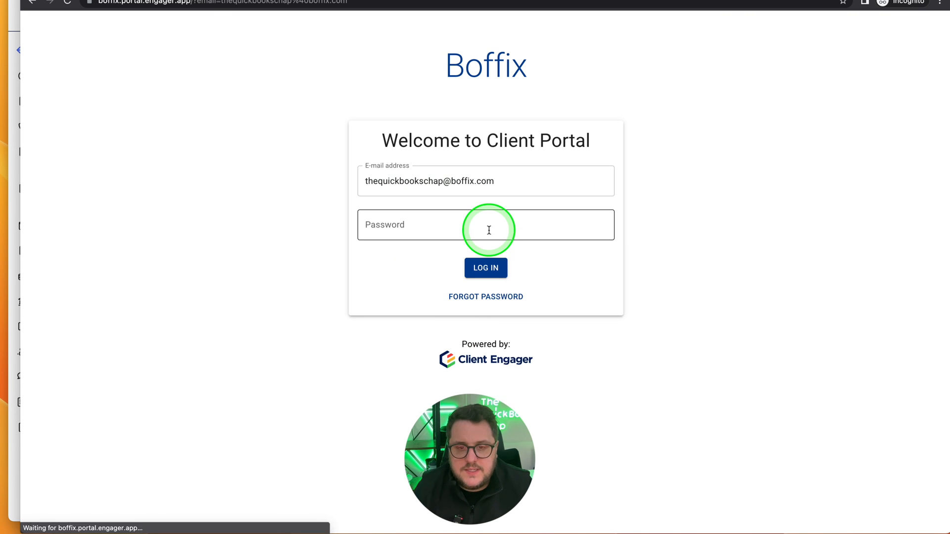
{"action": "left_click", "coordinate": [488, 227]}
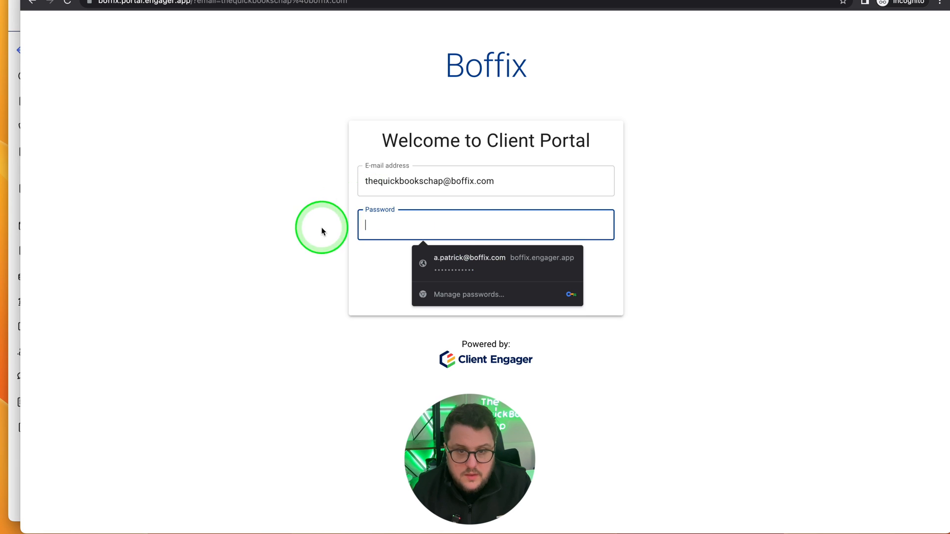
{"action": "key", "text": "super+v"}
{"action": "left_click", "coordinate": [486, 266]}
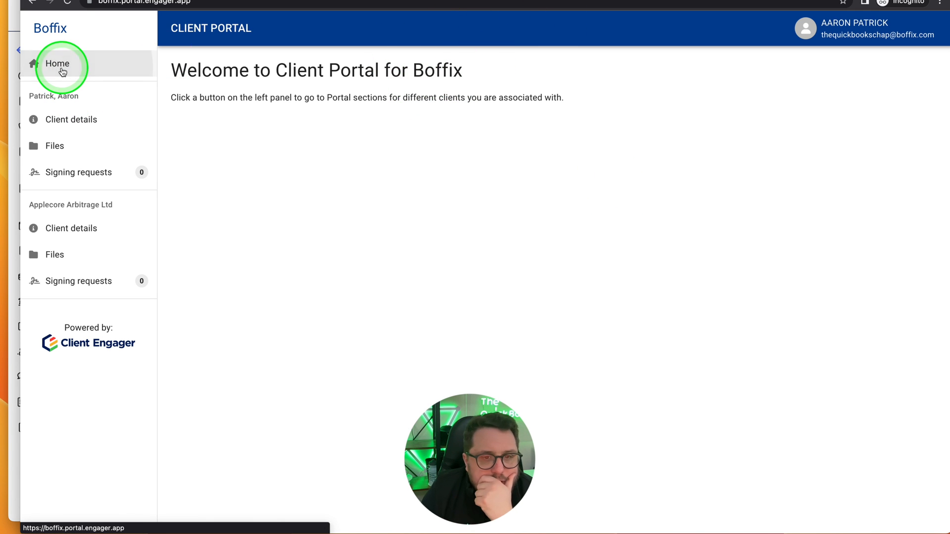
- Open the individual's client details and try adding a mobile number to the contact details
{"action": "left_click", "coordinate": [72, 120]}
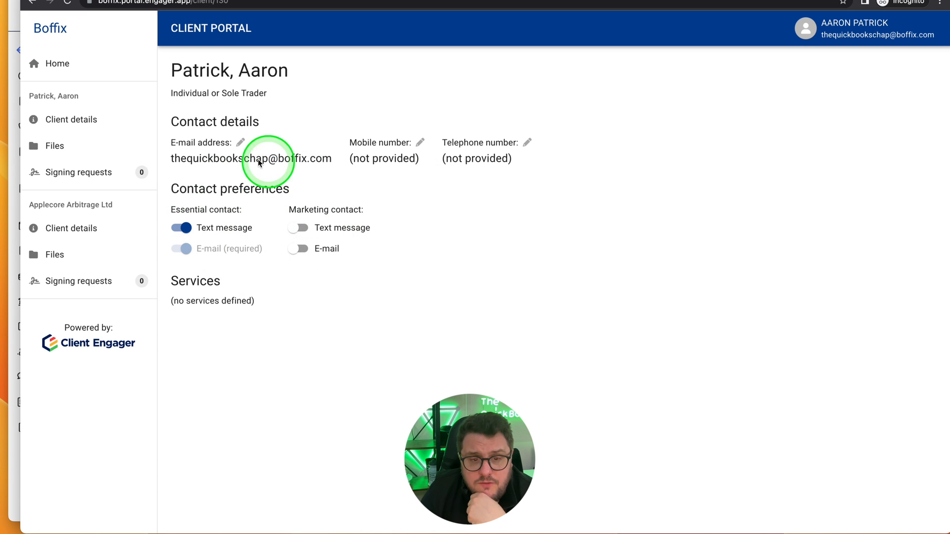
{"action": "left_click", "coordinate": [418, 142]}
{"action": "left_click", "coordinate": [356, 147]}
{"action": "left_click", "coordinate": [382, 184]}
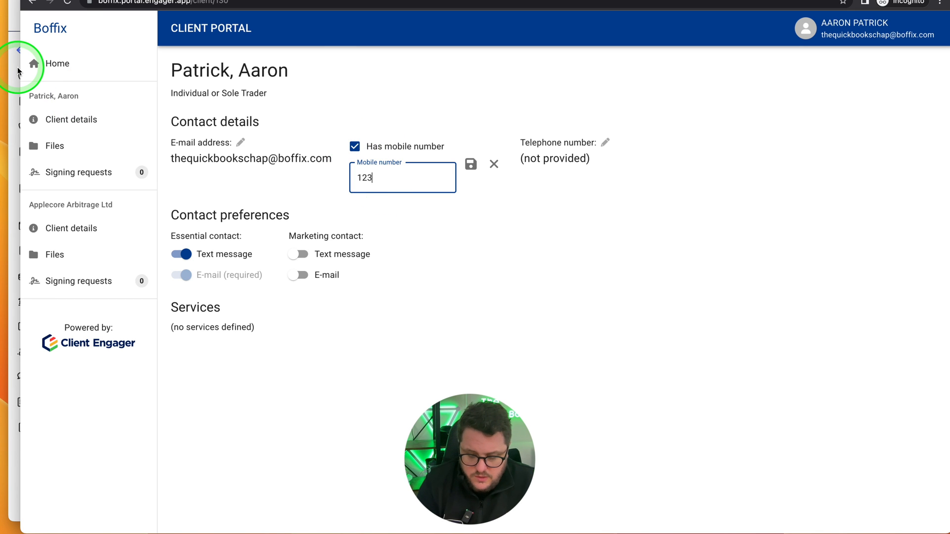
- Open the files of Applecore Arbitrage Ltd, look inside the AML folder and return to the root folder
{"action": "left_click", "coordinate": [52, 254]}
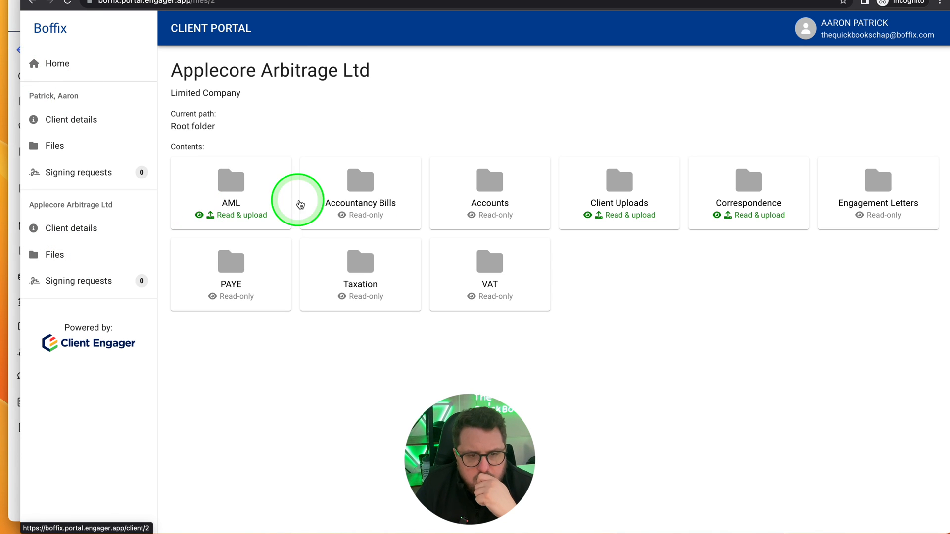
{"action": "left_click", "coordinate": [239, 213]}
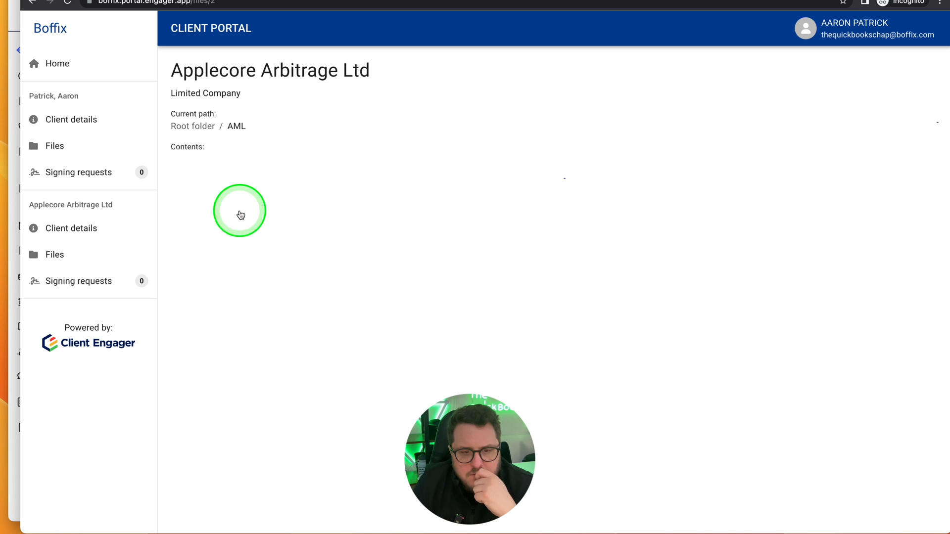
{"action": "left_click", "coordinate": [229, 200]}
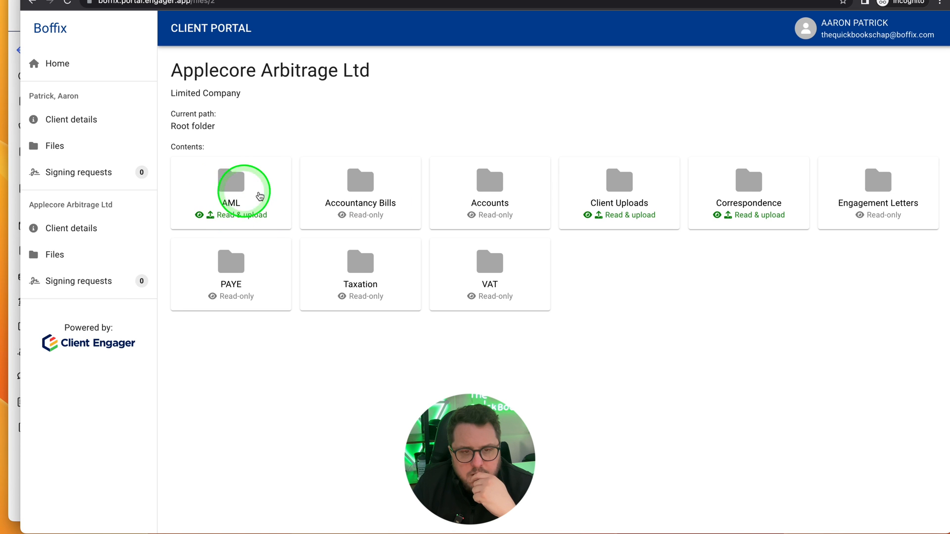
- Upload "Screenshot 2023-03-15 at 12.25.15.png" from To Do to the company's Client Uploads folder and return to the root folder
{"action": "left_click", "coordinate": [626, 210]}
{"action": "left_click", "coordinate": [702, 120]}
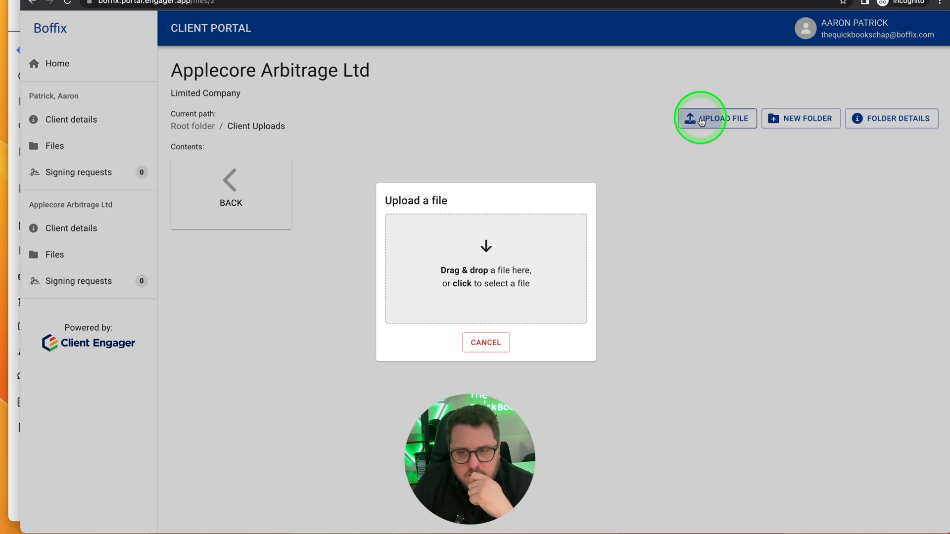
{"action": "left_click", "coordinate": [492, 296]}
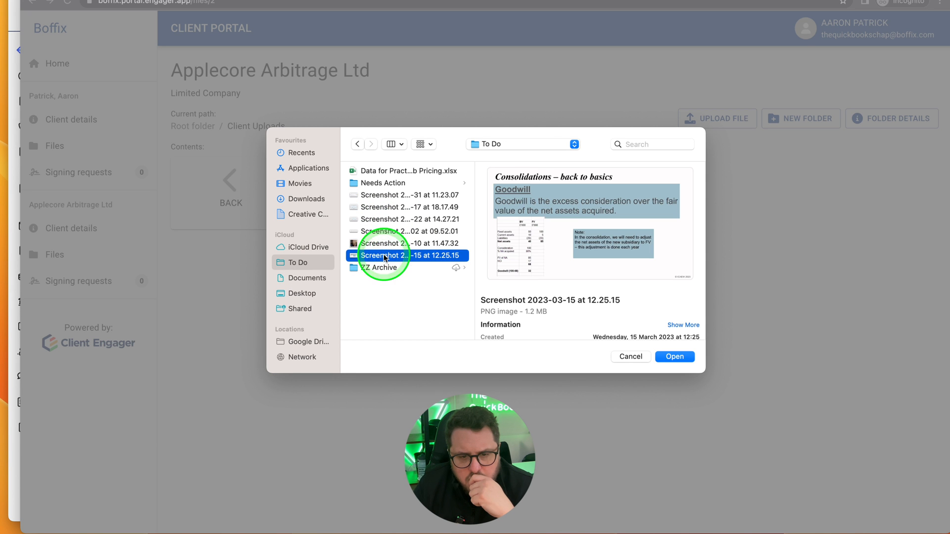
{"action": "double_click", "coordinate": [384, 256]}
{"action": "left_click", "coordinate": [465, 329]}
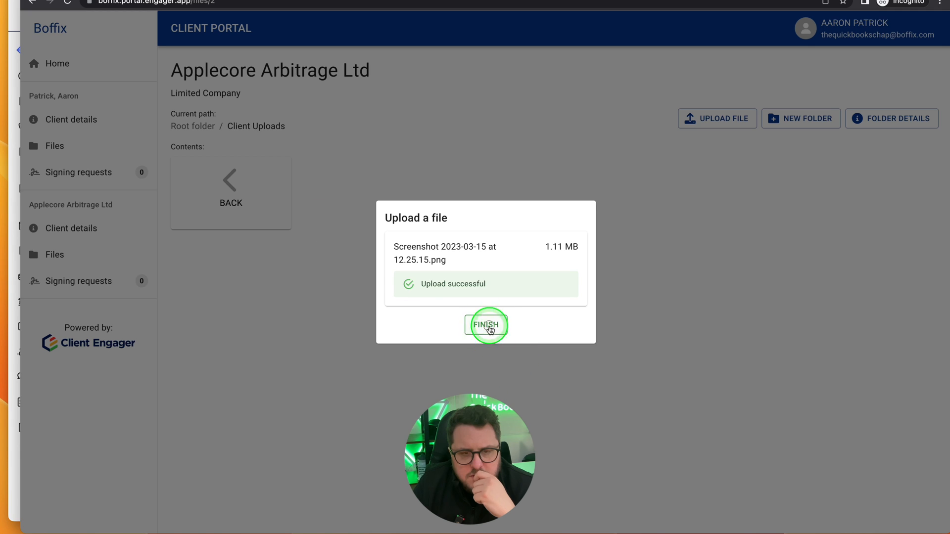
{"action": "left_click", "coordinate": [487, 326]}
{"action": "left_click", "coordinate": [240, 193]}
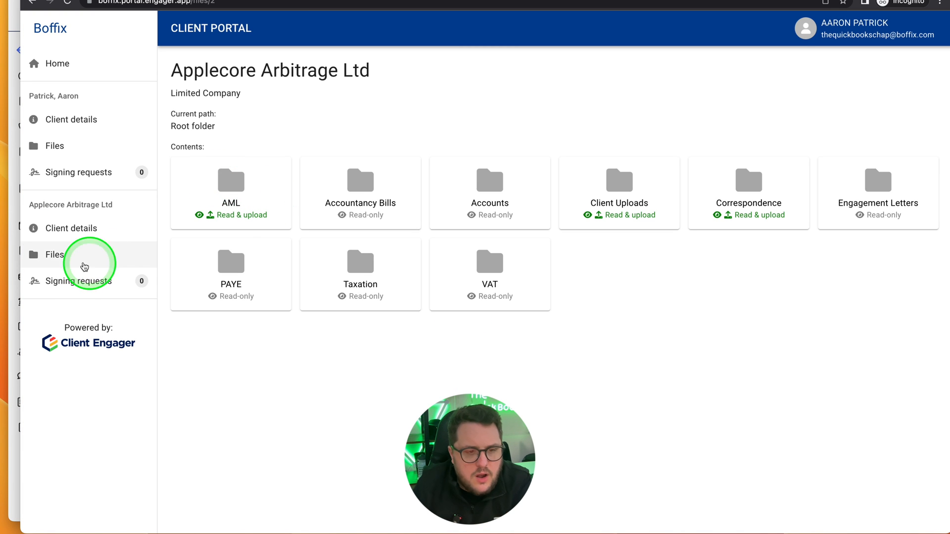